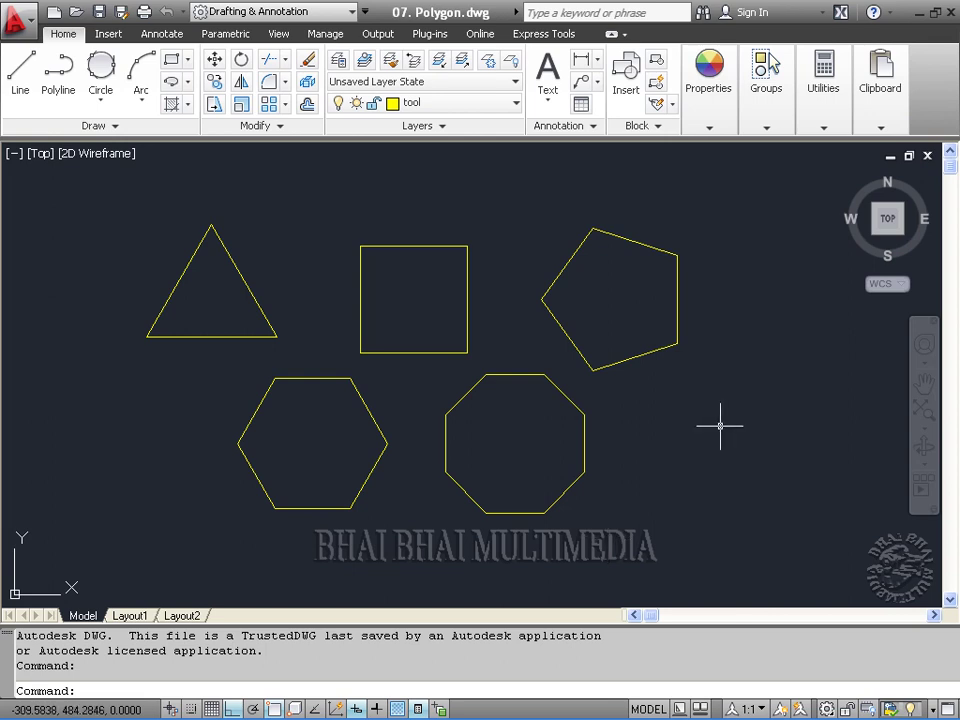
Pan the view to centre the five circled polygons, triangle through octagon.
middle_drag(720, 428, 242, 420)
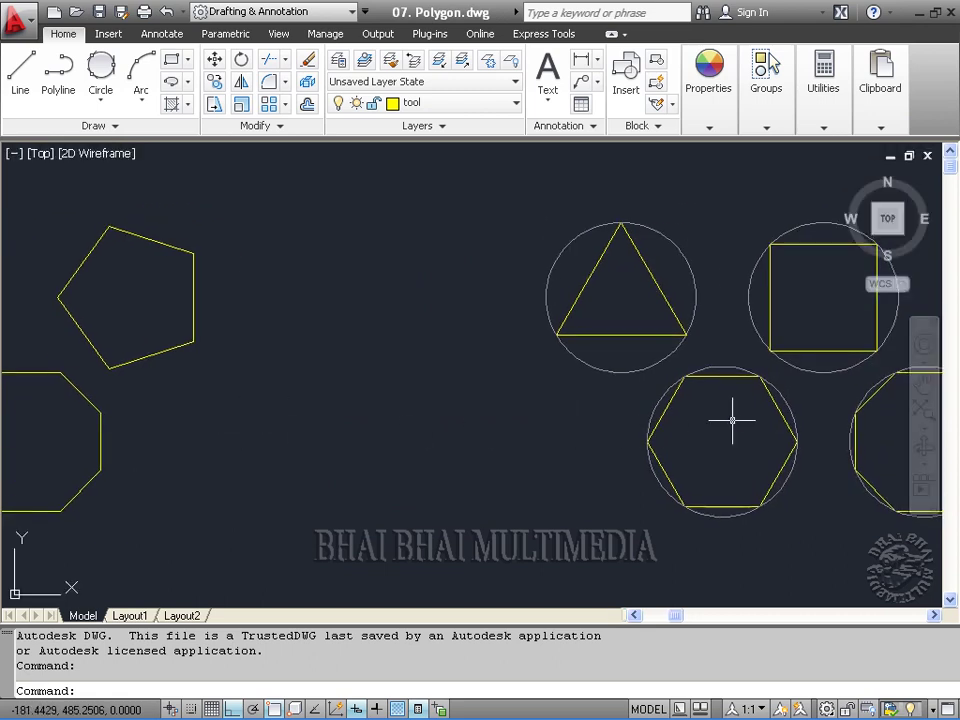
middle_drag(720, 422, 341, 408)
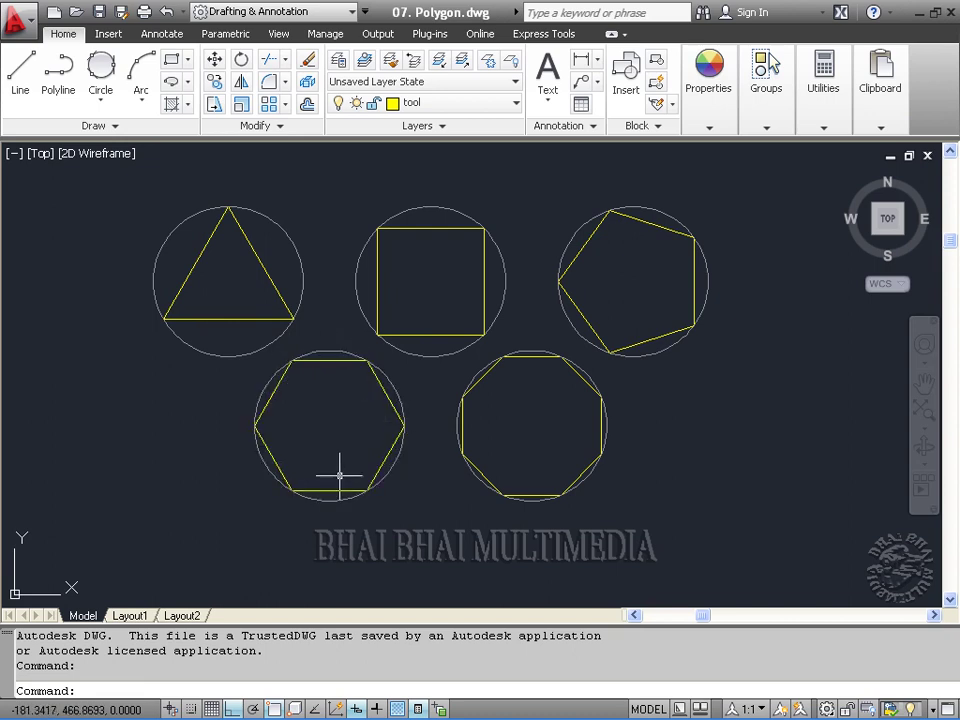
middle_drag(332, 371, 332, 400)
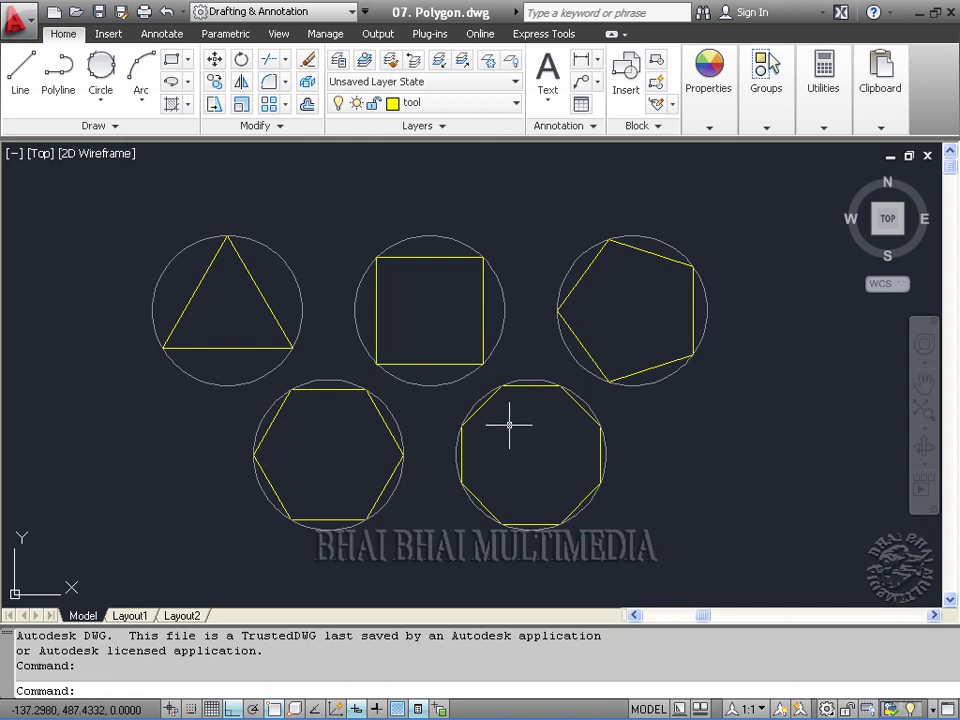
Pan and zoom out to frame the Inscribed and Circumscribed radius-40 octagons with captions.
middle_drag(767, 435, 289, 429)
mouse_move(804, 433)
middle_down()
mouse_move(86, 422)
mouse_move(26, 430)
middle_up()
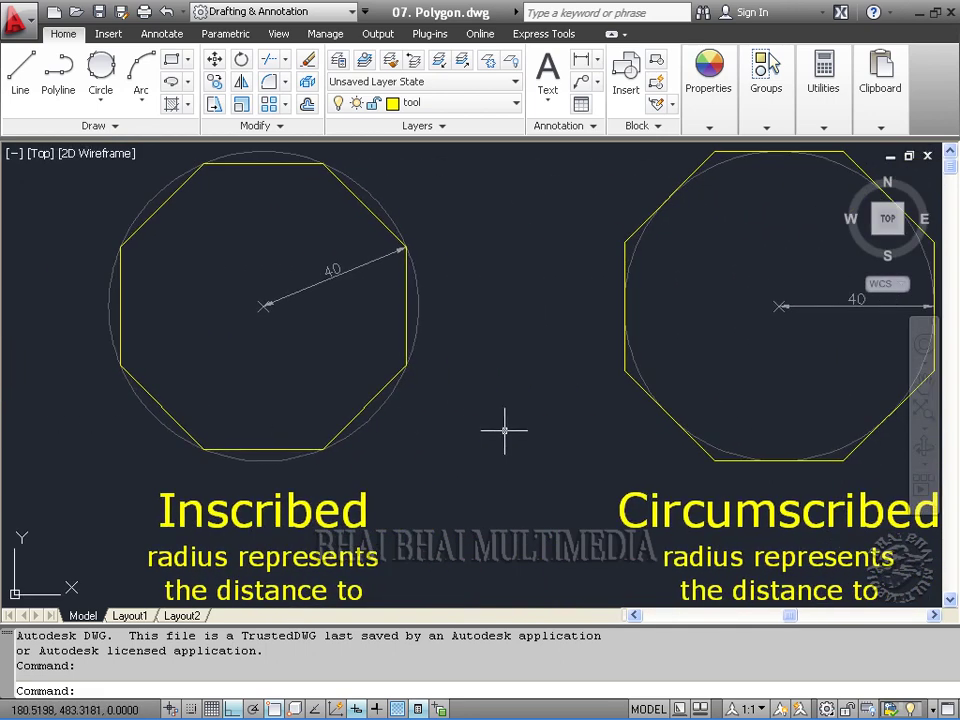
middle_drag(504, 429, 449, 433)
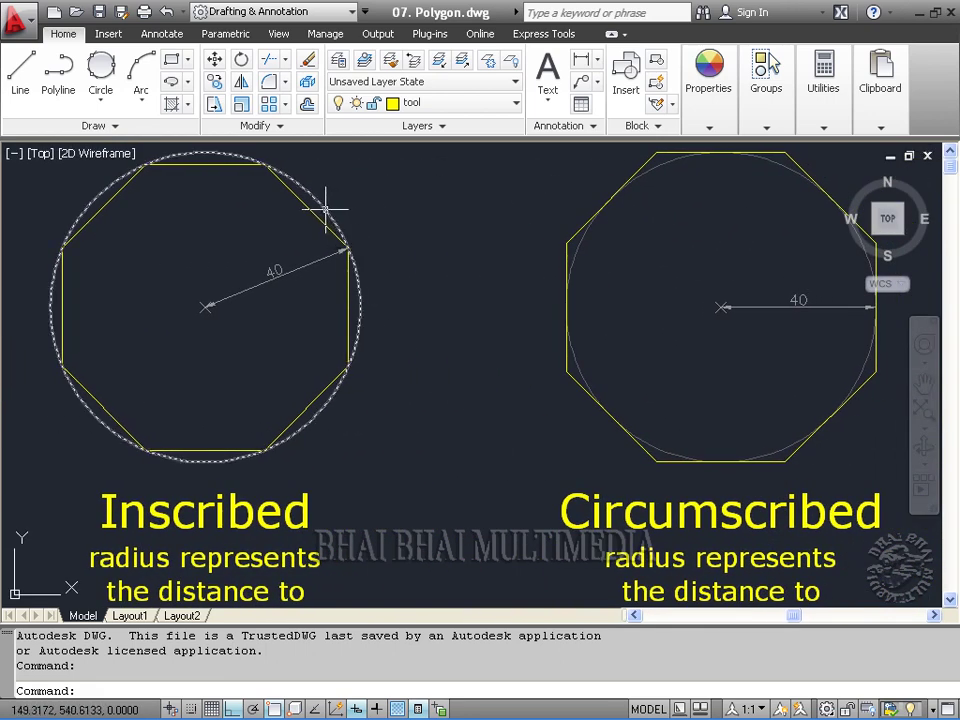
scroll(405, 487, down, 2)
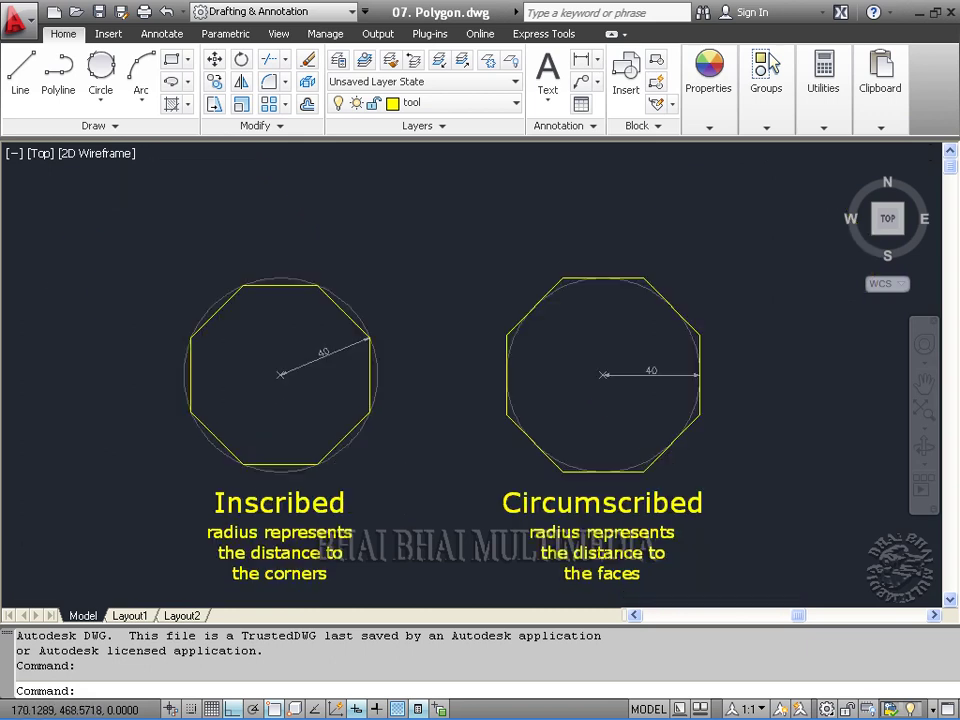
middle_drag(407, 465, 397, 400)
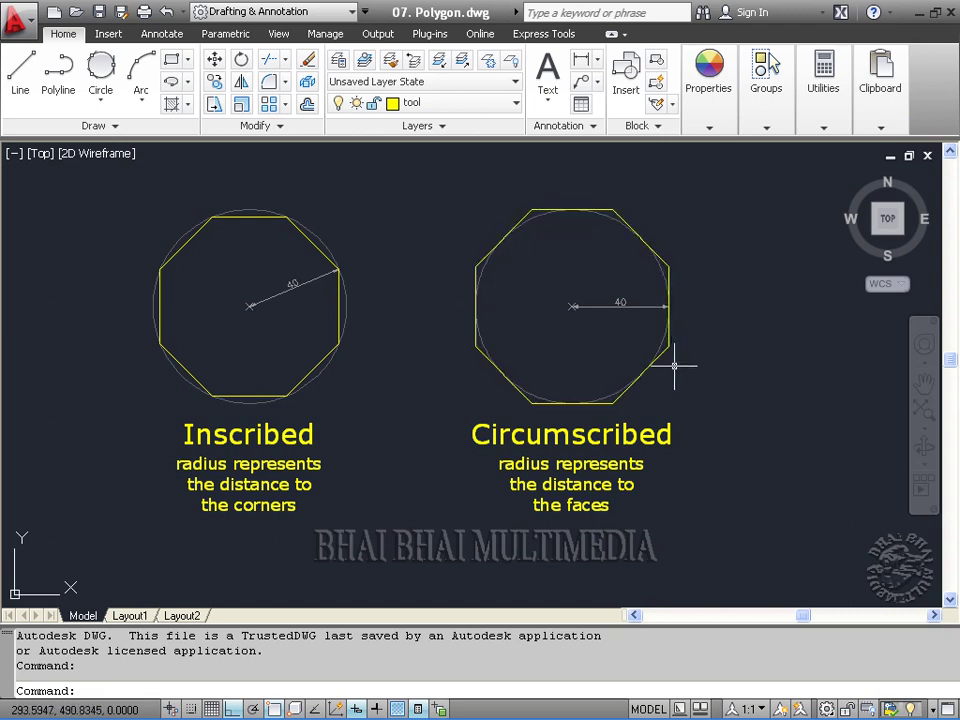
Pan to the ratchet wrench and zoom in on the 16 square socket and empty circle.
middle_drag(828, 422, 301, 422)
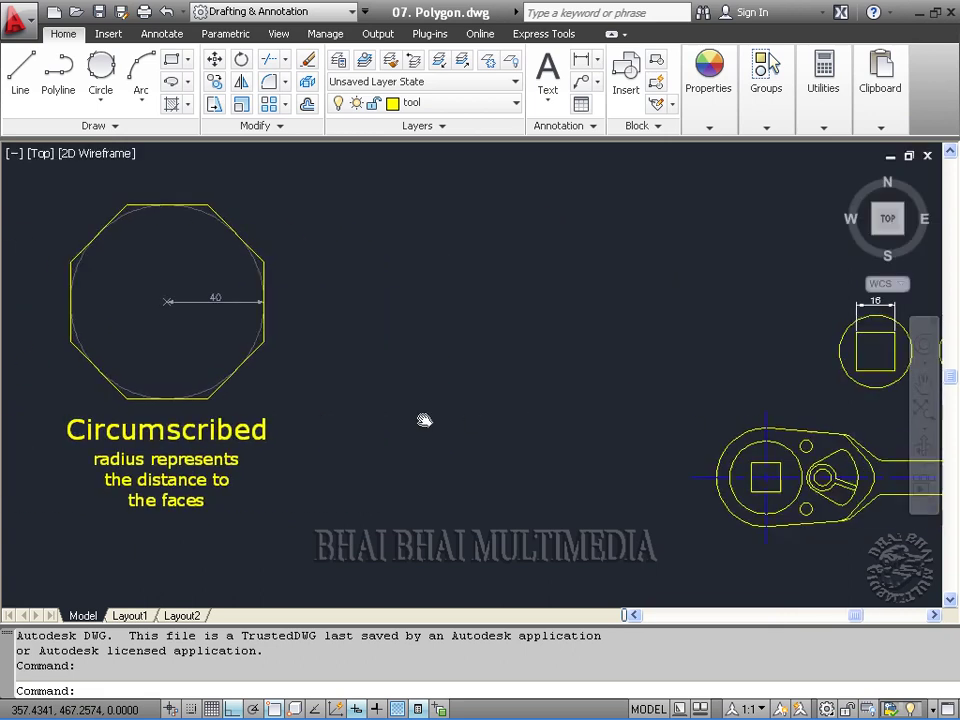
middle_drag(781, 422, 367, 394)
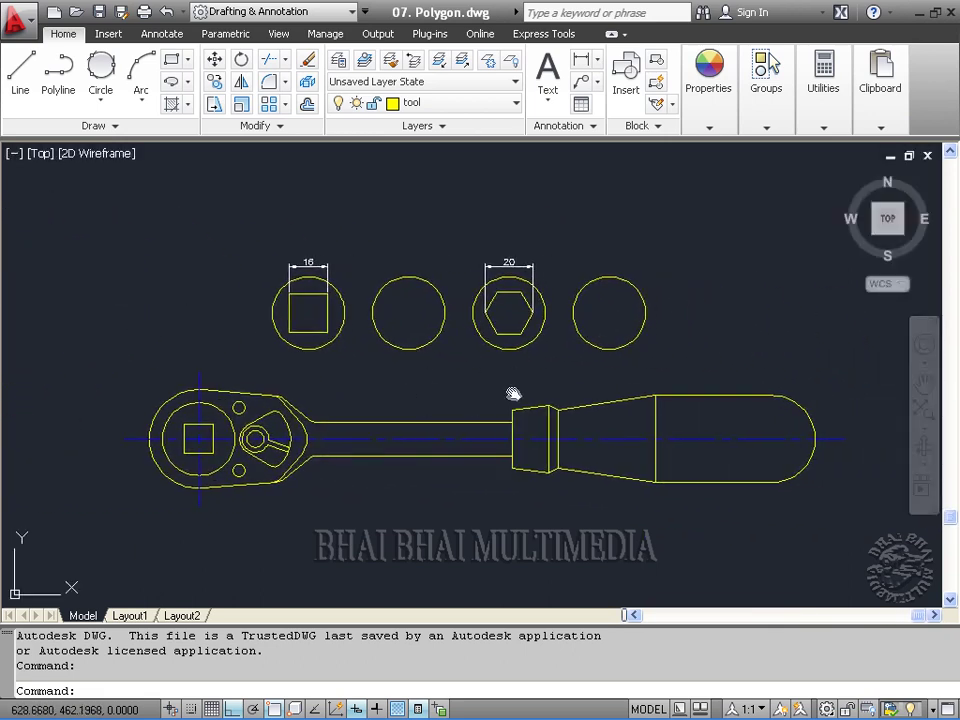
middle_drag(513, 394, 500, 394)
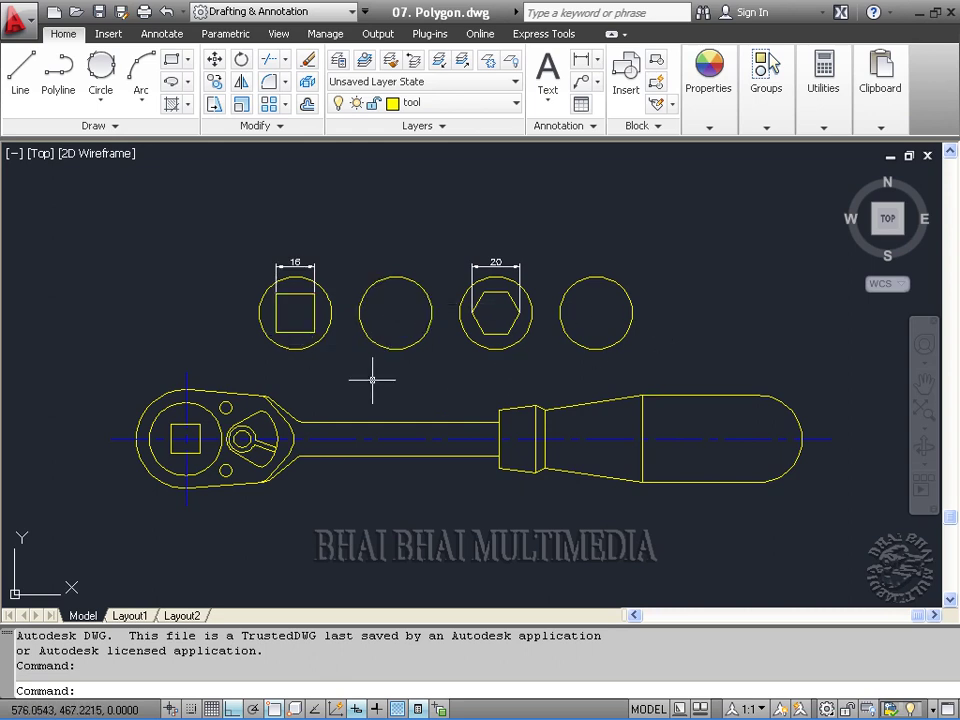
scroll(372, 380, up, 3)
scroll(345, 354, up, 2)
mouse_move(221, 204)
middle_down()
mouse_move(268, 276)
mouse_move(416, 408)
middle_up()
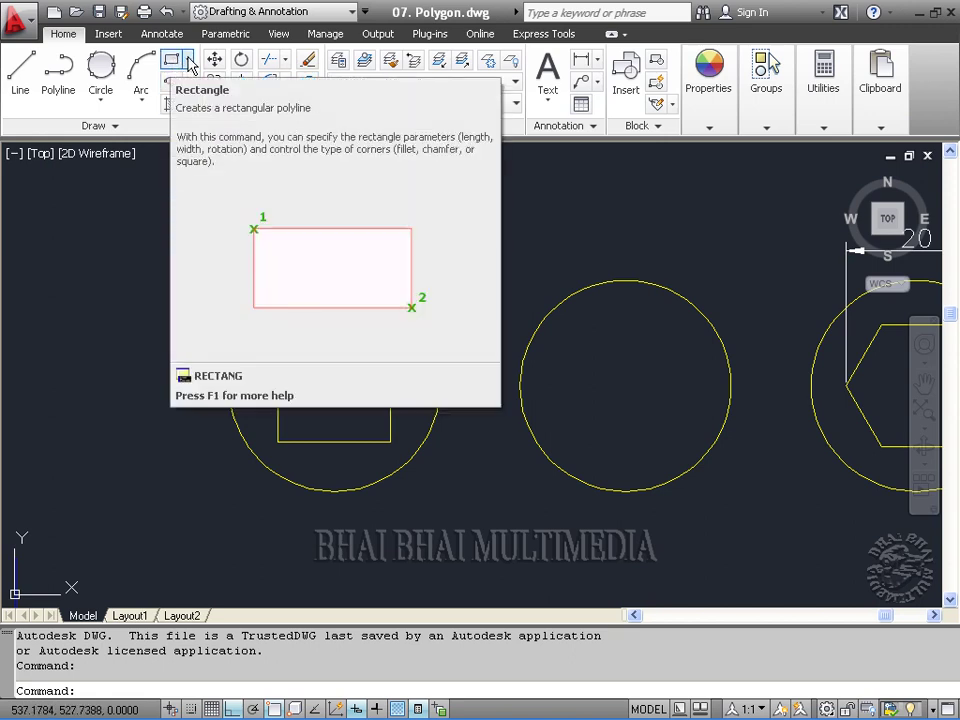
Draw a 4-sided polygon circumscribed at radius 8 centred in the empty second socket circle.
click(190, 64)
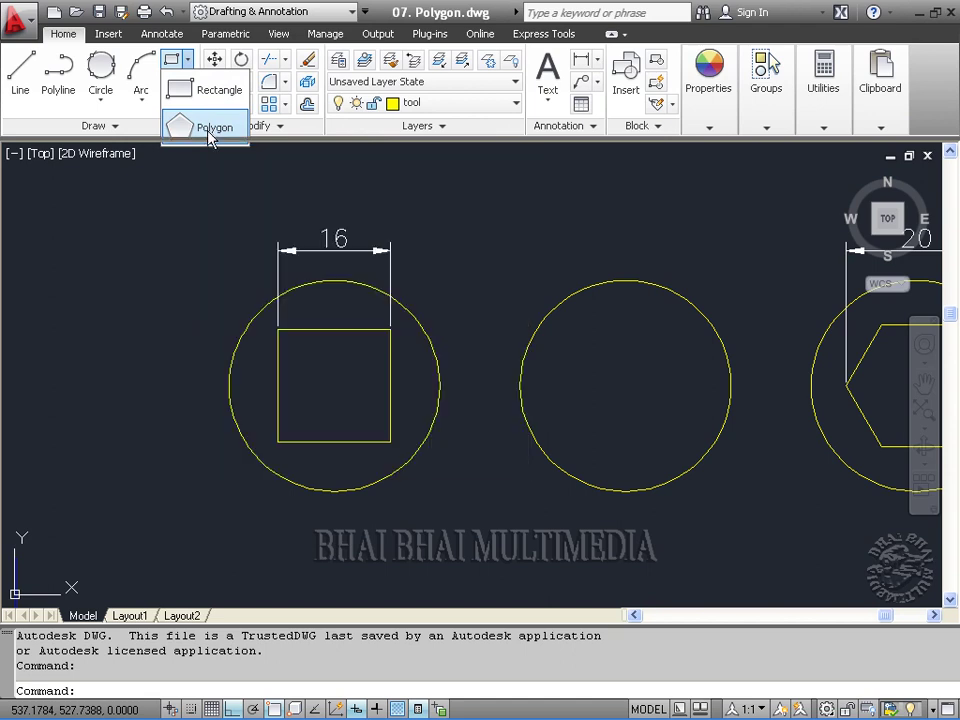
click(210, 128)
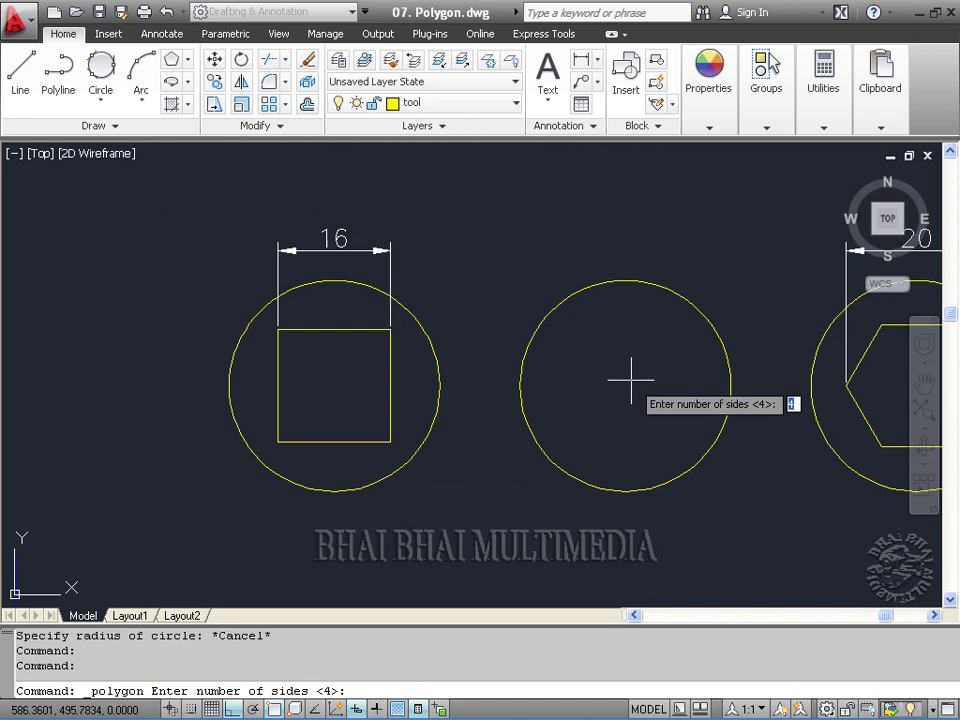
key(Return)
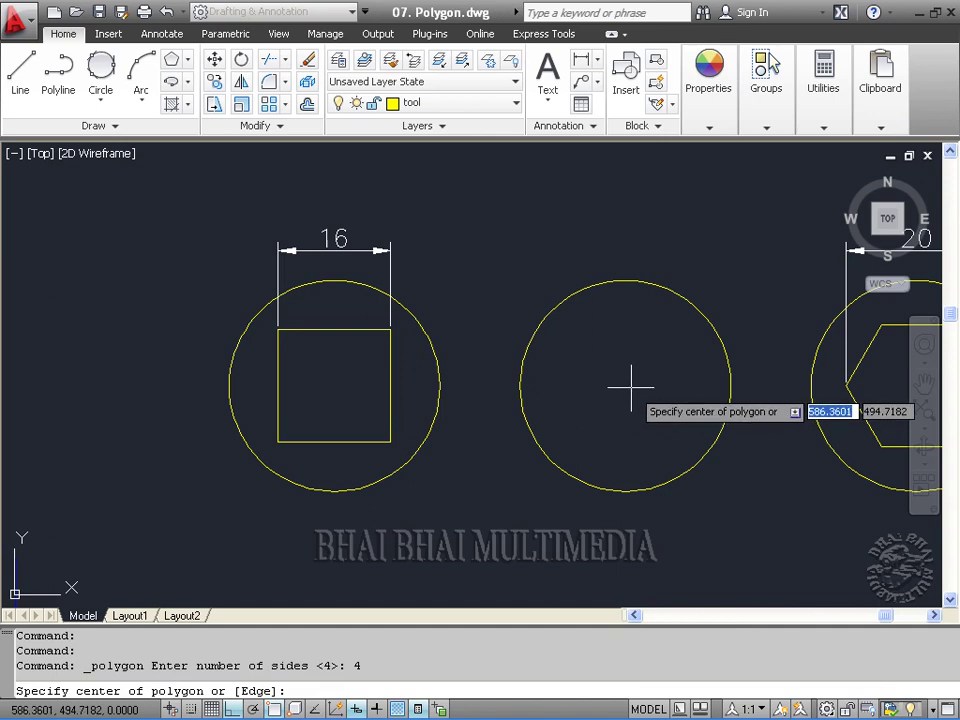
click(631, 386)
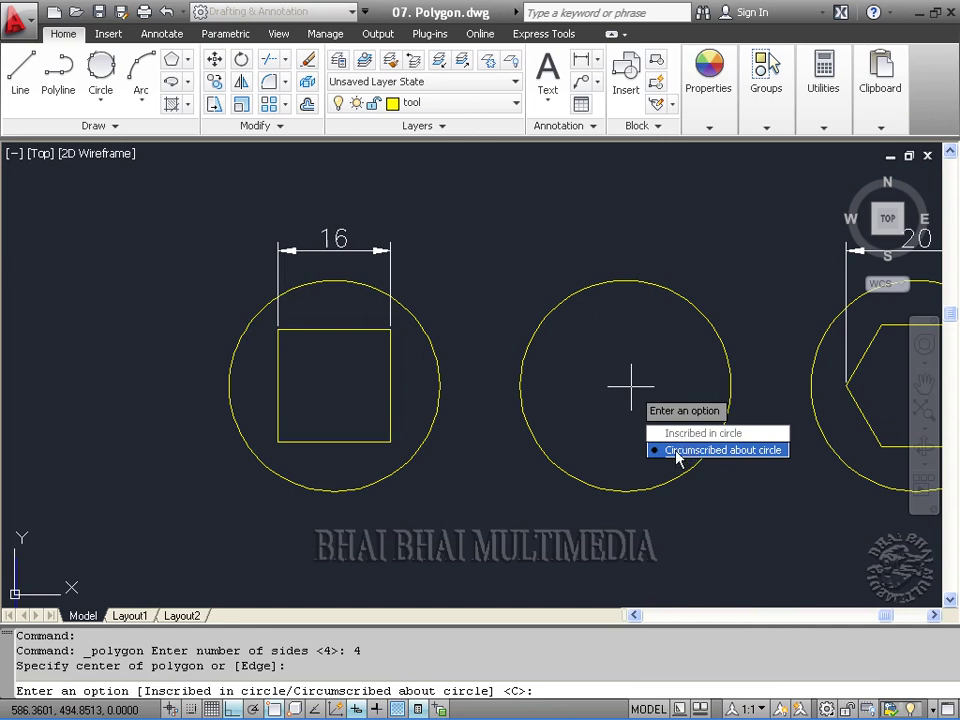
click(713, 451)
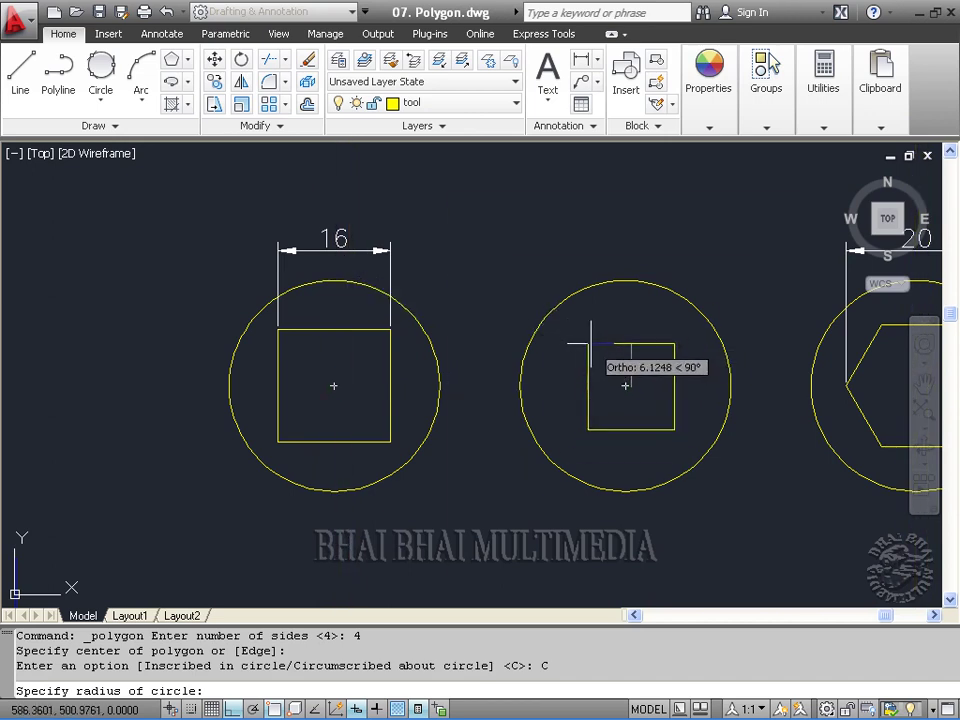
text(8)
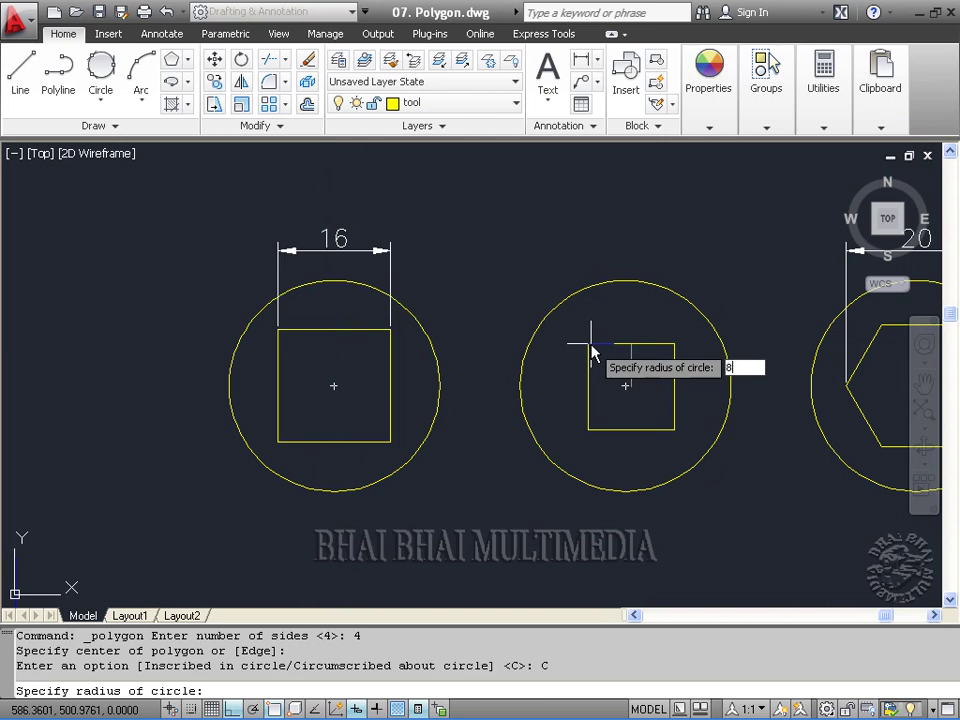
key(Return)
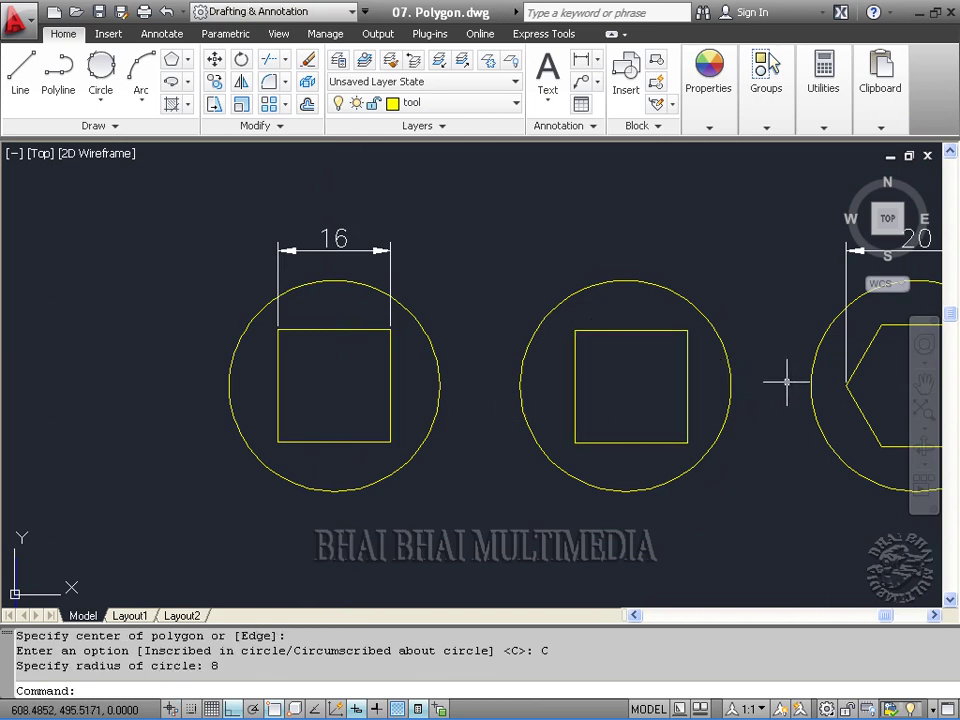
Pan right to bring the hexagon socket and empty fourth circle into view.
scroll(786, 383, down, 2)
middle_drag(733, 386, 296, 338)
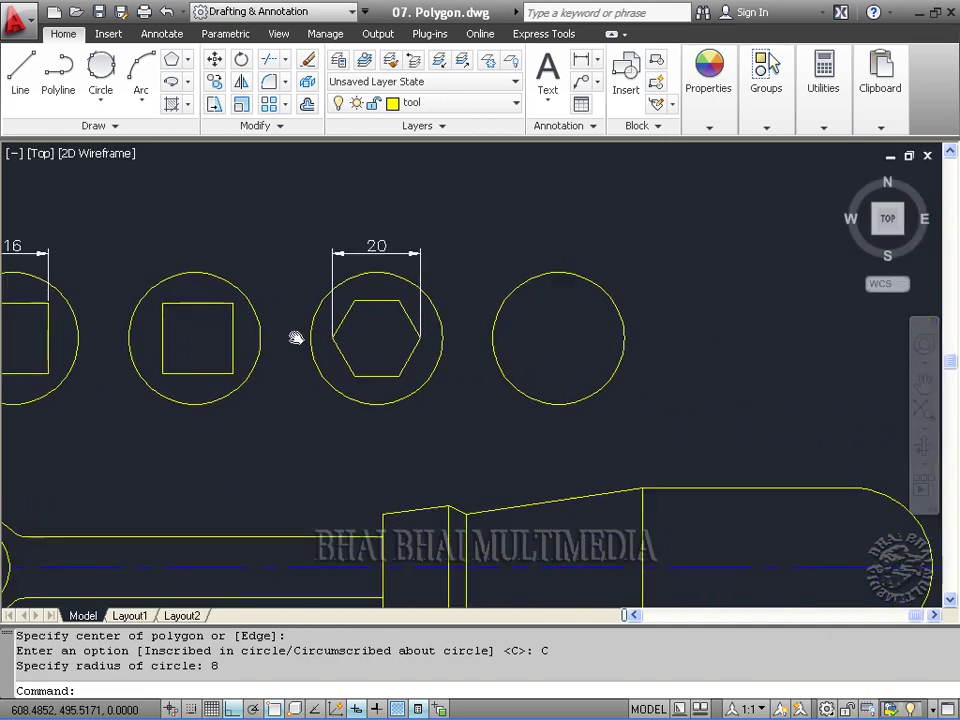
scroll(514, 407, up, 2)
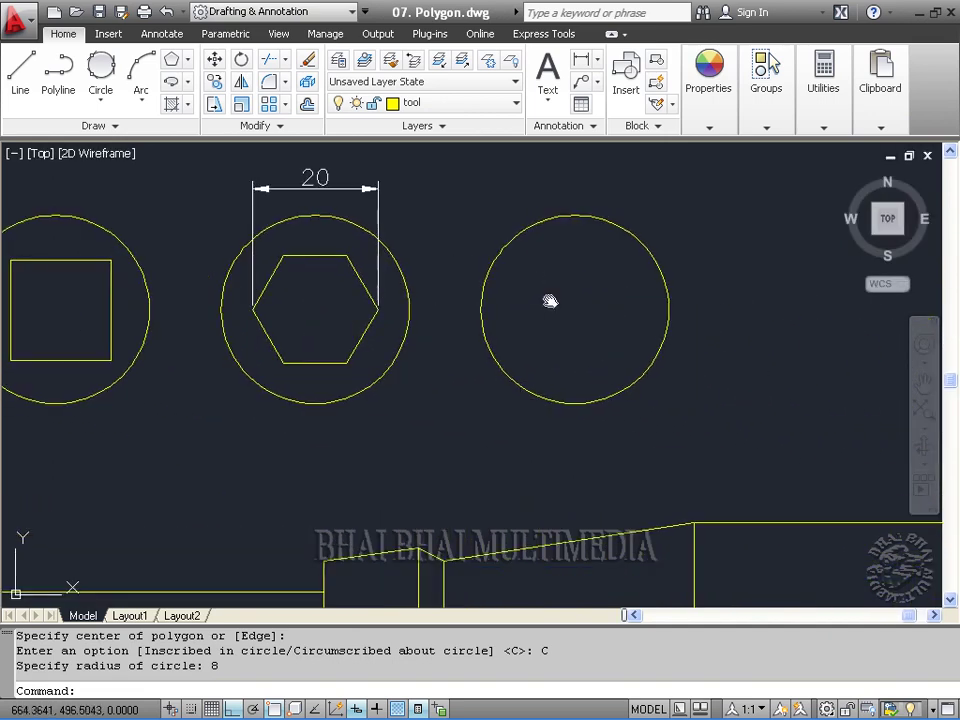
middle_drag(550, 301, 554, 333)
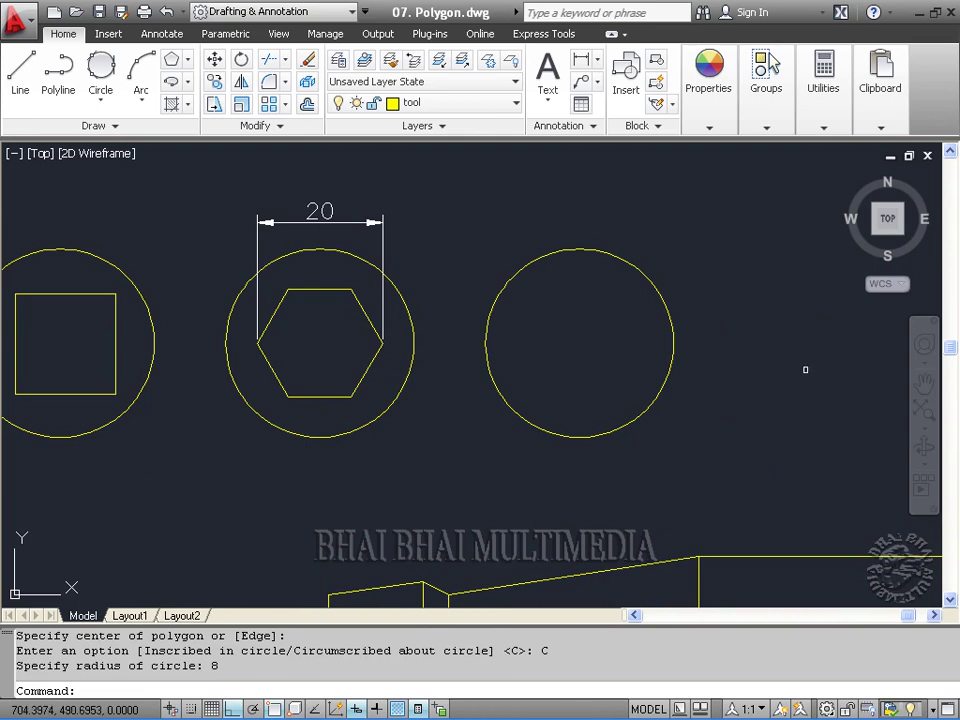
Draw a 6-sided polygon inscribed at radius 10 centred in the fourth socket circle.
click(172, 63)
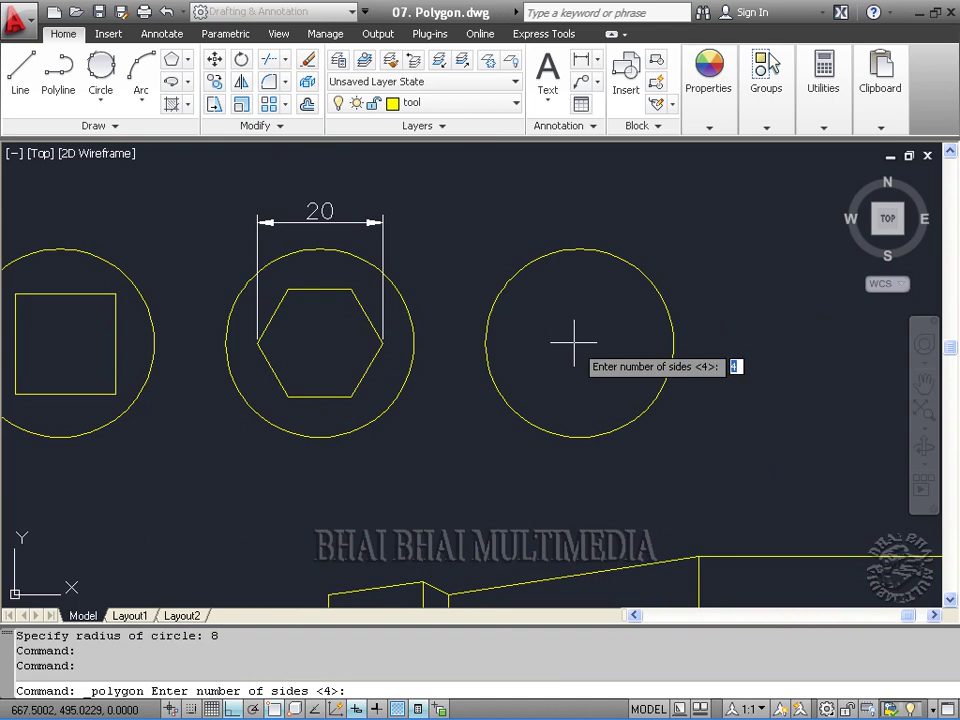
text(6)
key(Return)
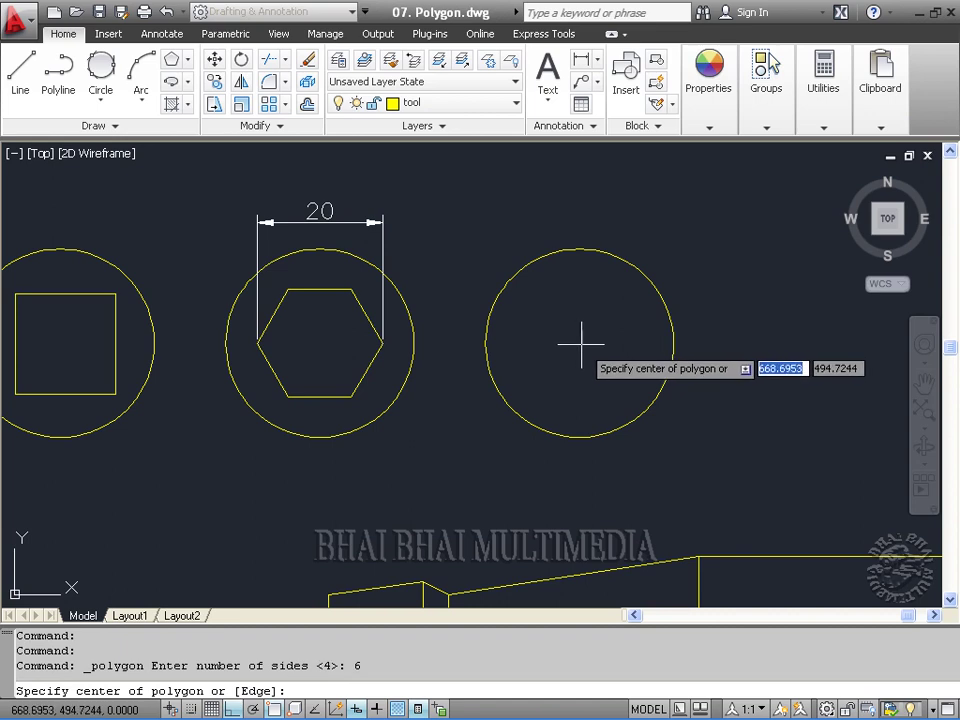
click(581, 345)
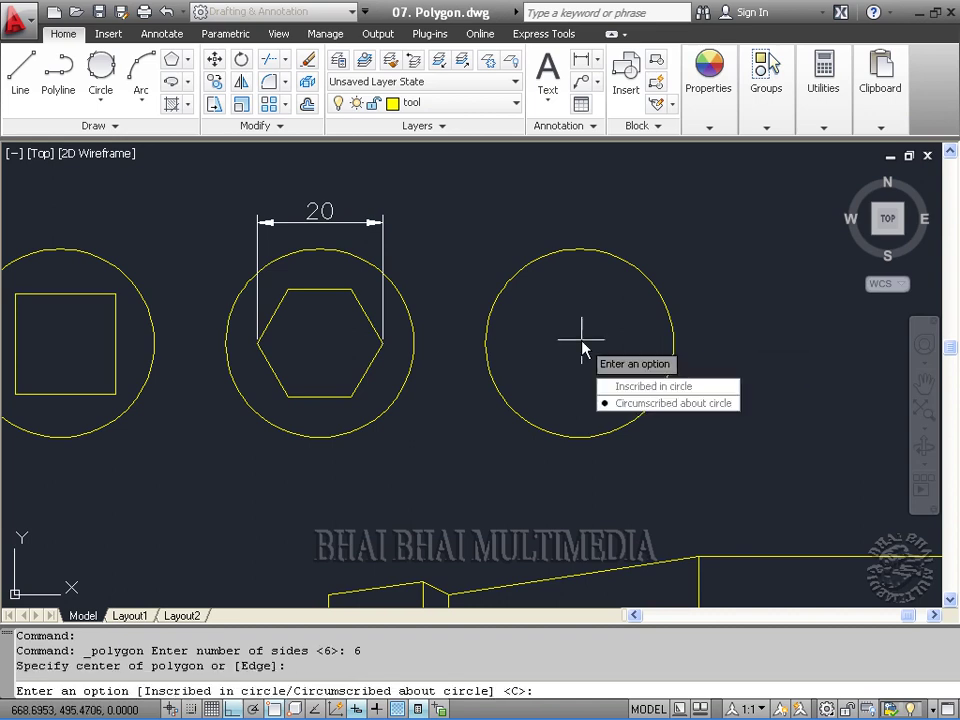
click(615, 386)
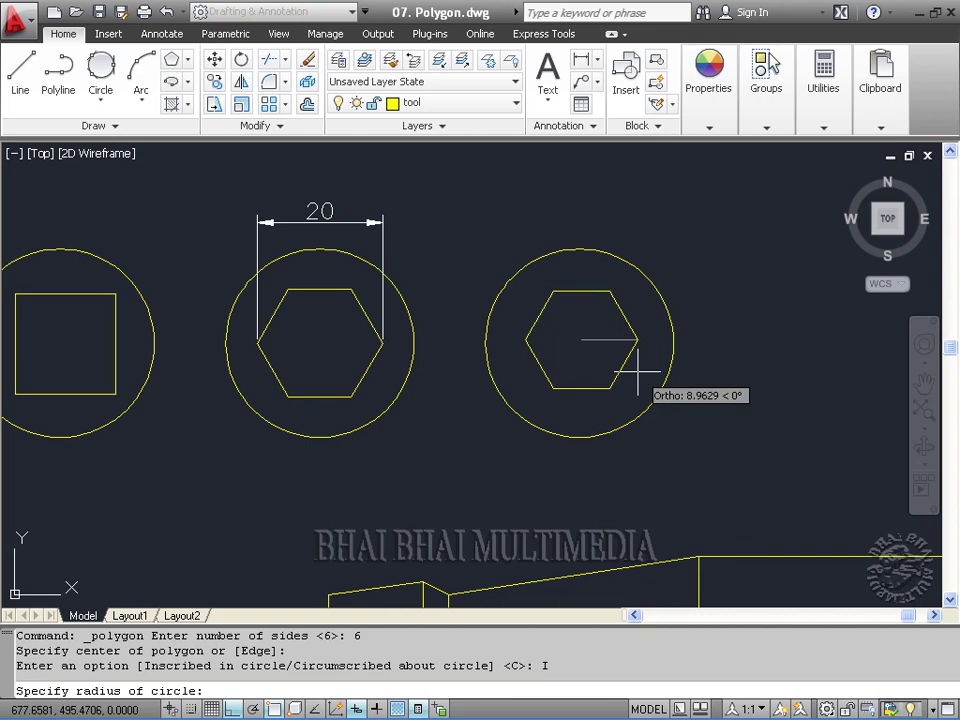
text(10)
key(Return)
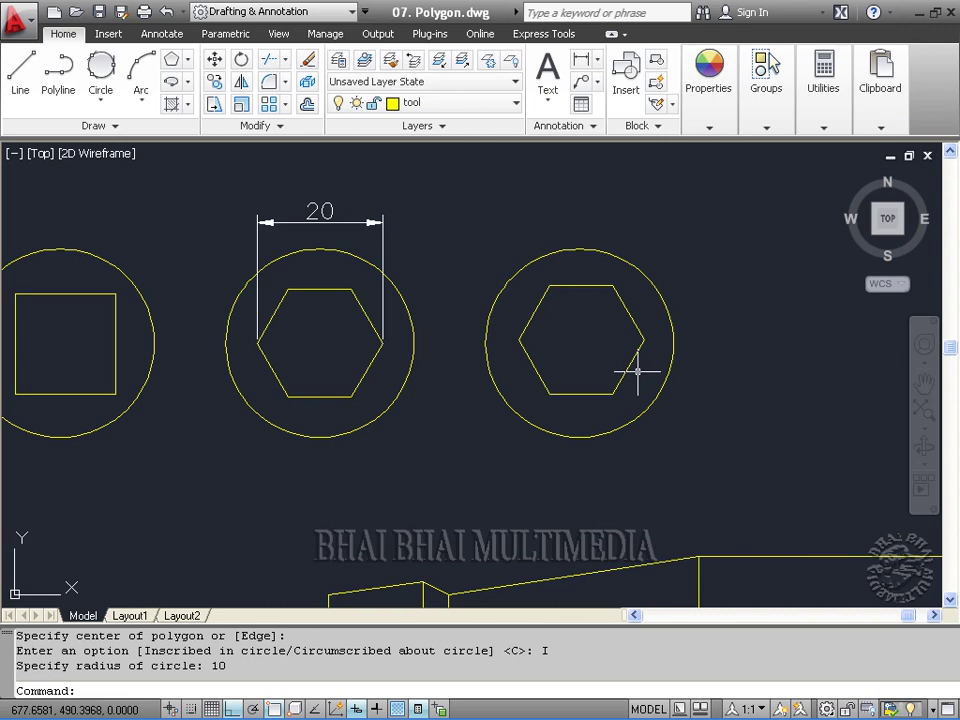
Zoom out to show the whole wrench with its four filled socket circles.
scroll(610, 338, down, 4)
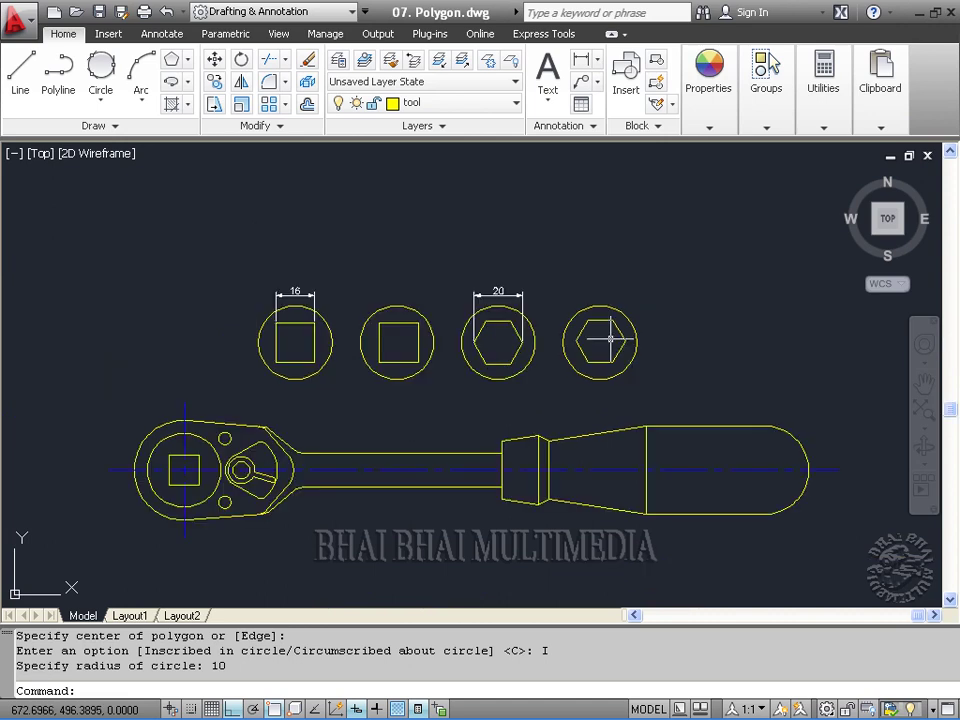